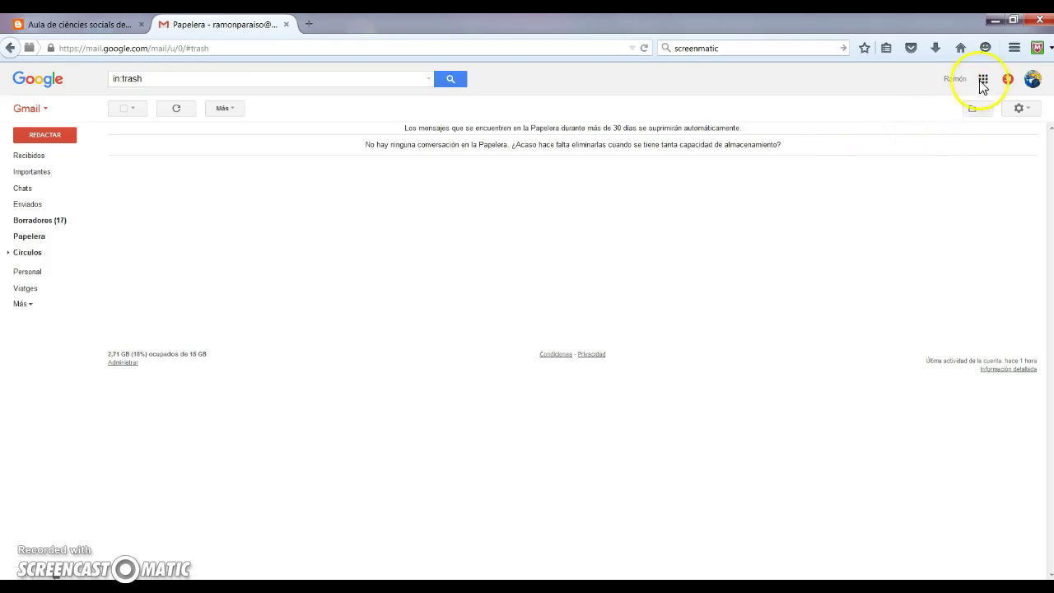
Launch Google Sites from Gmail's apps grid to see the existing sites under Mis sitios.
click(982, 78)
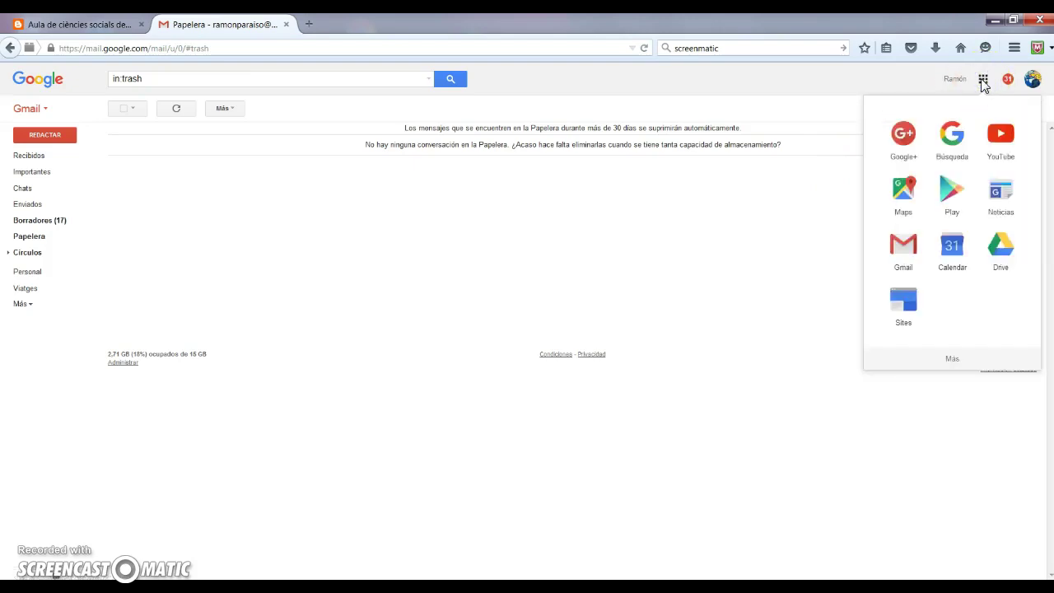
click(902, 309)
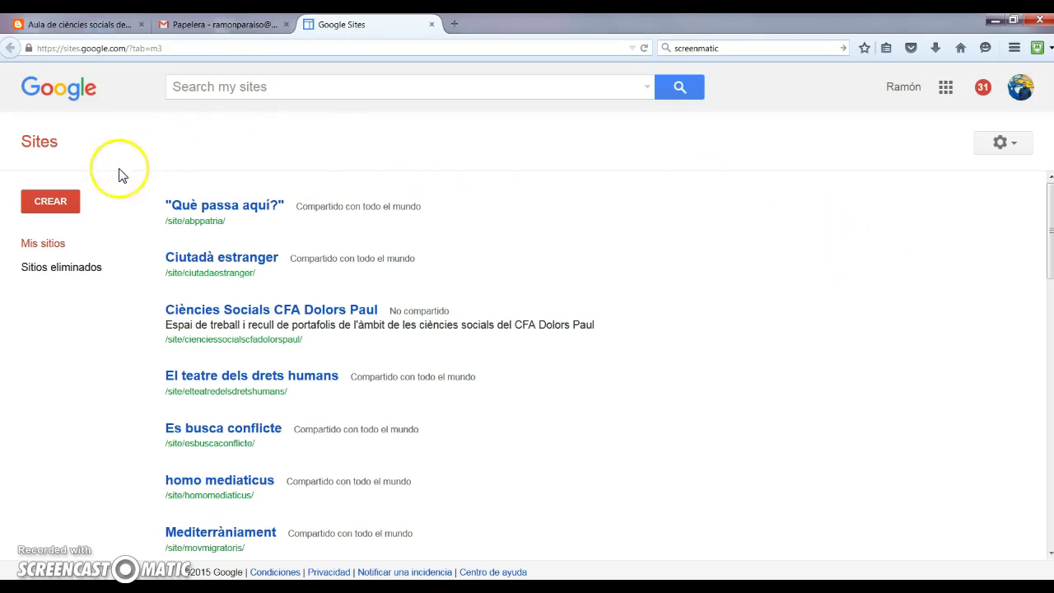
Start a blank-template site named 'Portafolis <owner's name> Ciències Socials' and check its auto-filled URL.
click(45, 208)
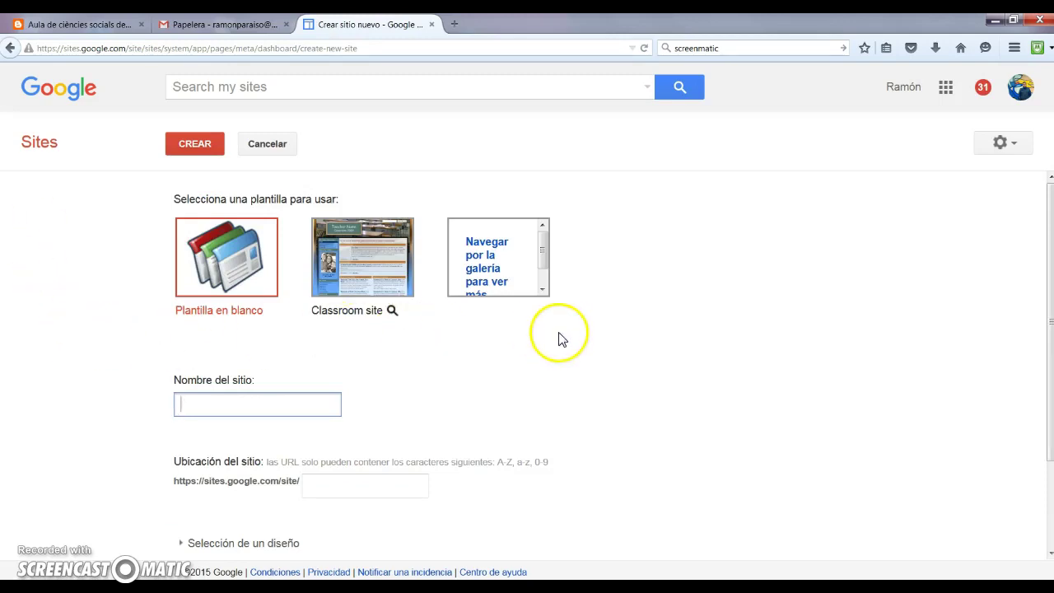
mouse_move(389, 279)
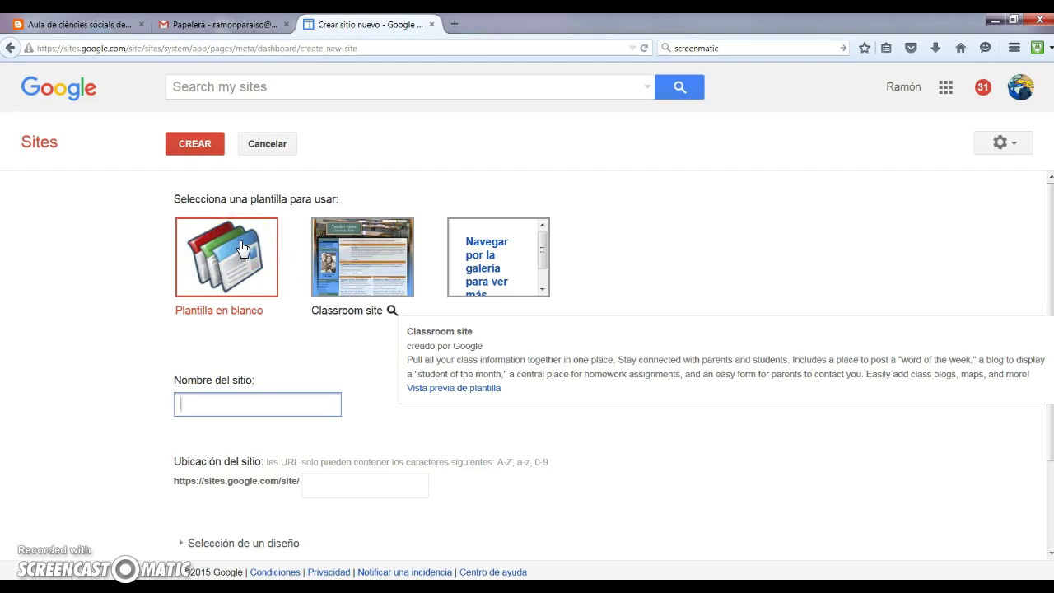
click(208, 409)
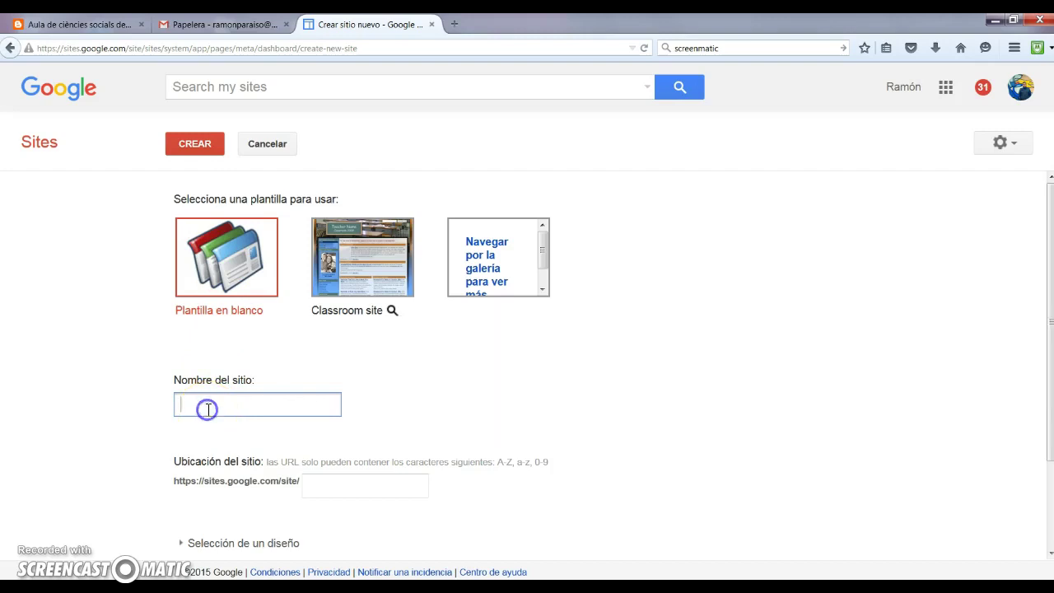
text(Portafolis )
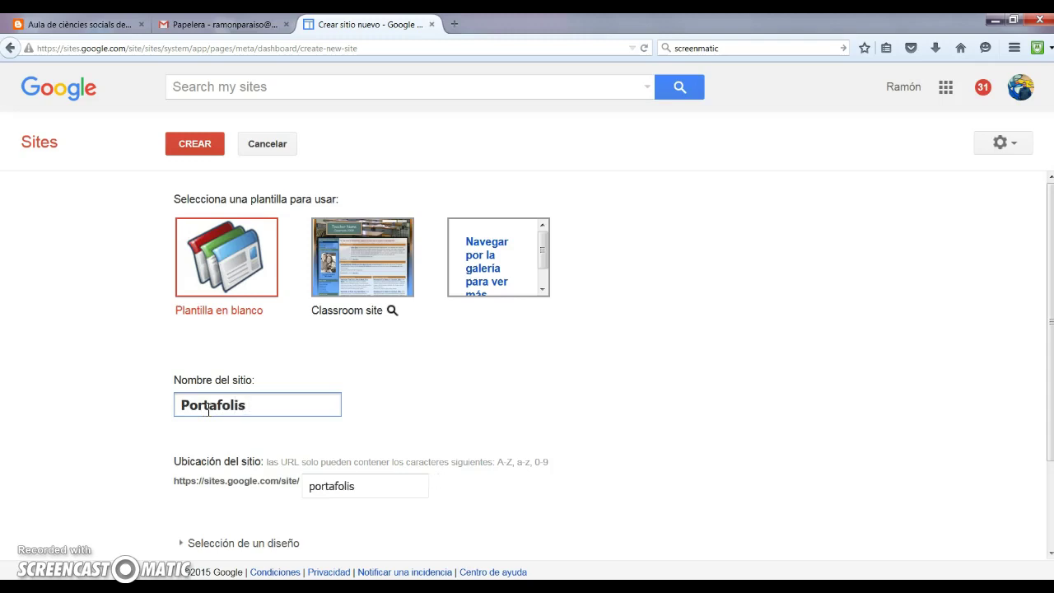
text(Jose Pérez)
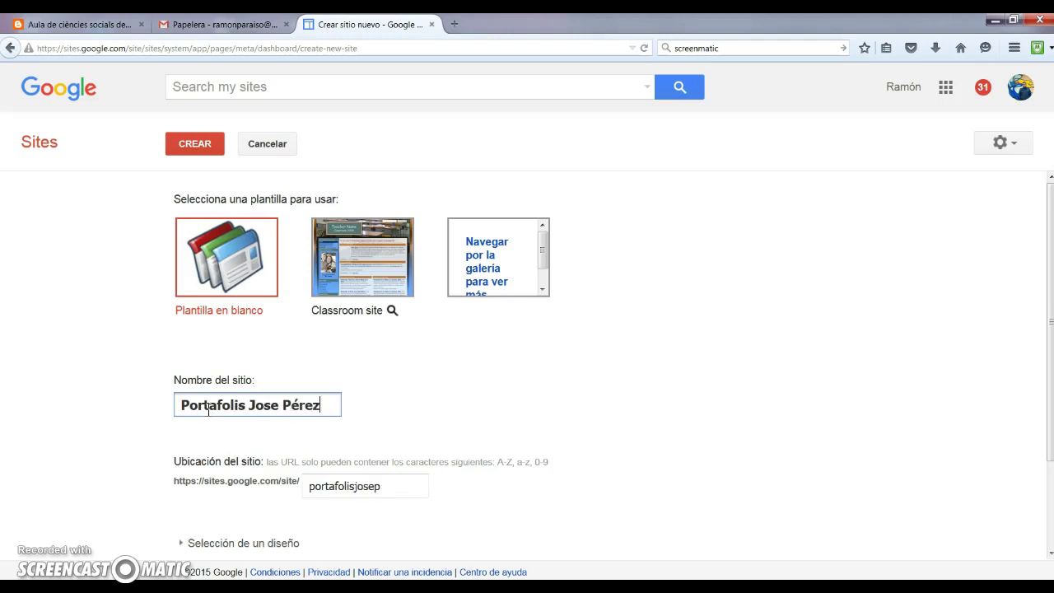
text( Ci)
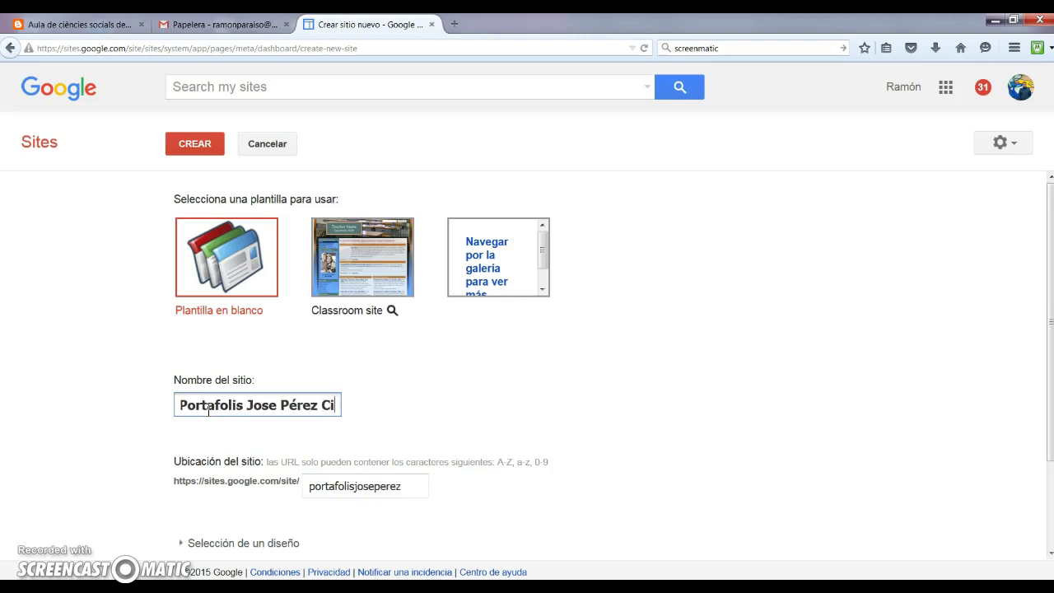
text(ències Socials)
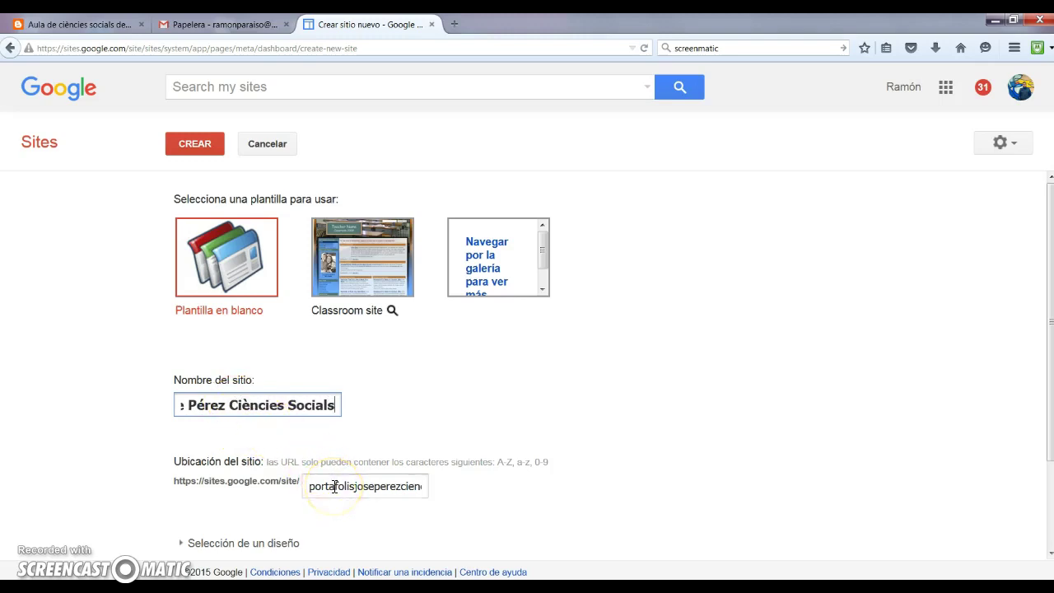
click(376, 487)
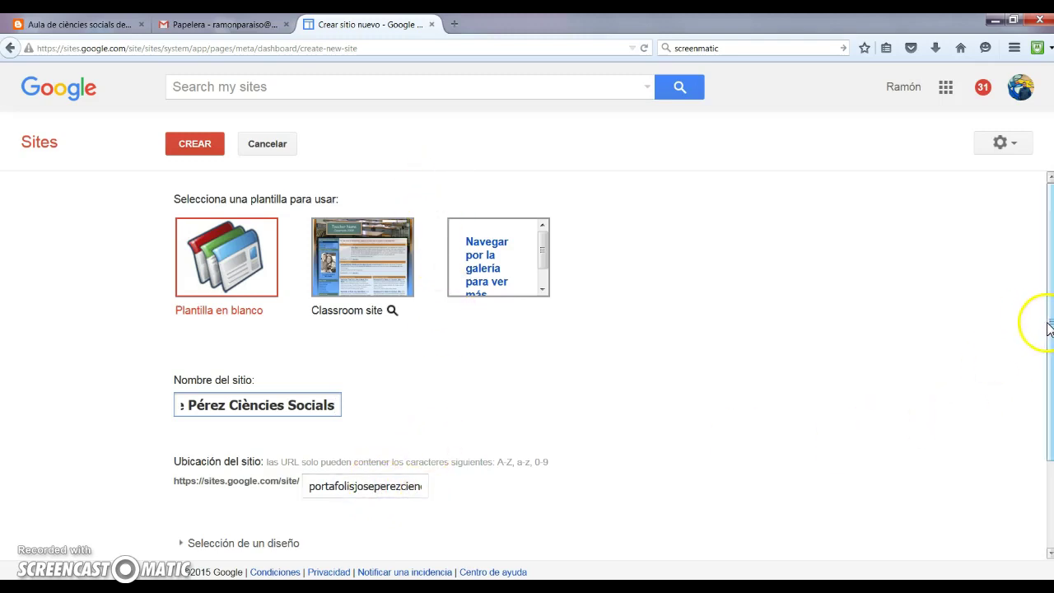
drag(1043, 322, 1040, 423)
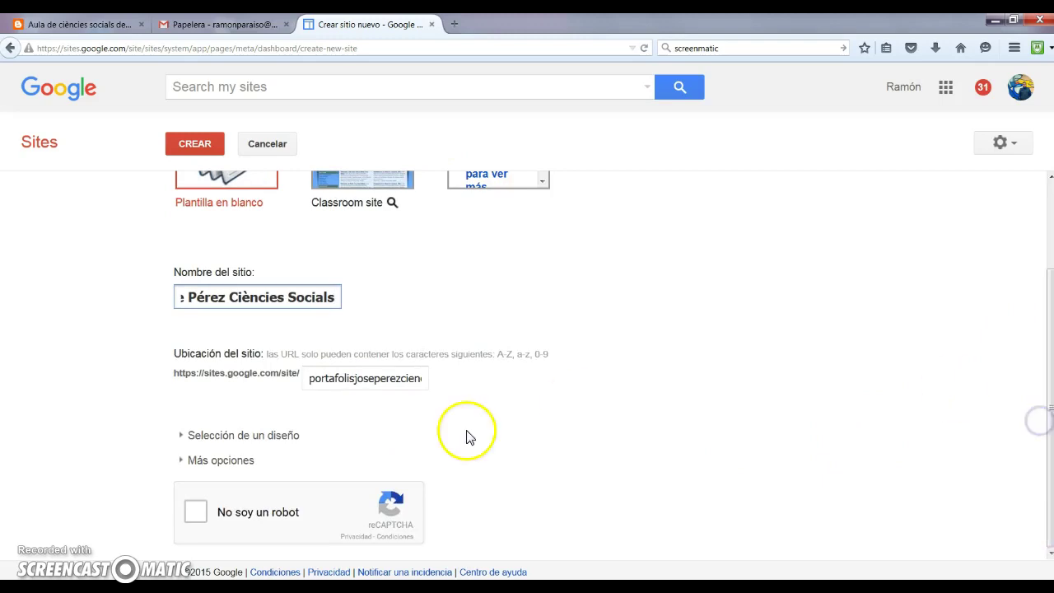
Pass the reCAPTCHA by selecting all the ice-cream images.
click(196, 512)
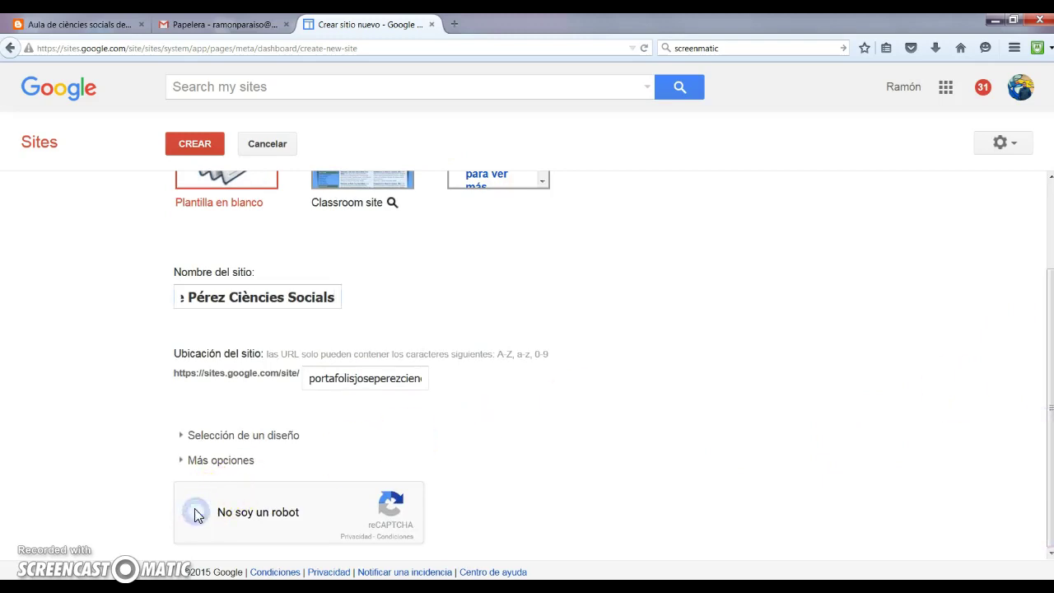
click(280, 337)
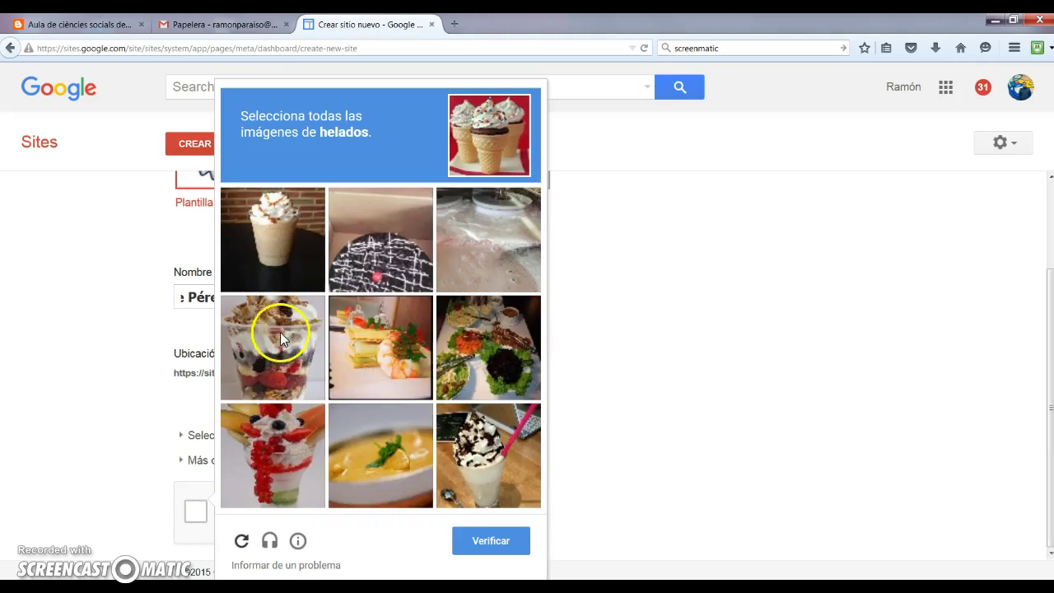
click(302, 210)
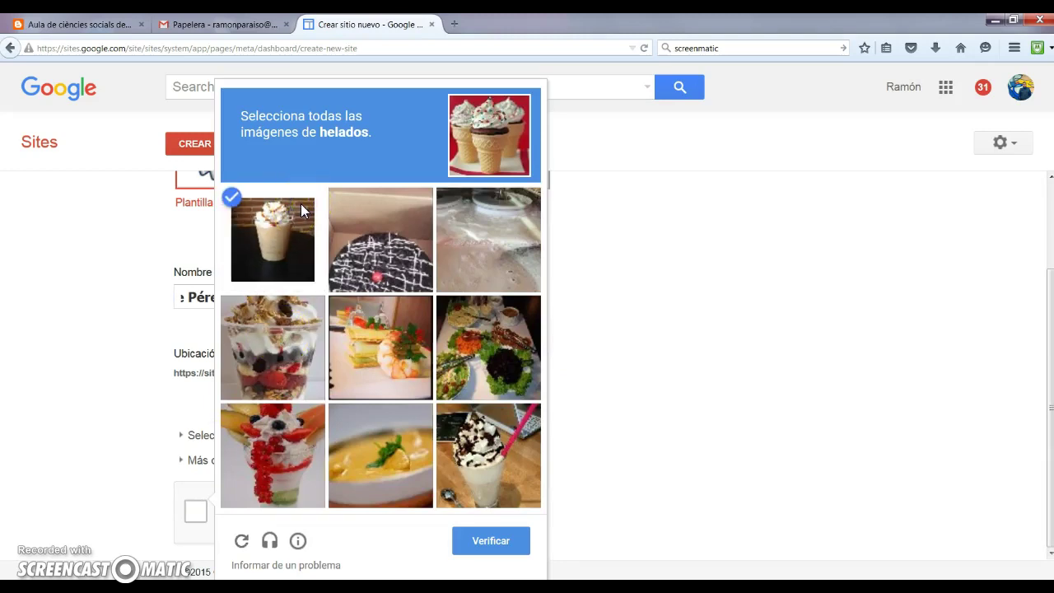
click(476, 435)
click(291, 373)
click(289, 445)
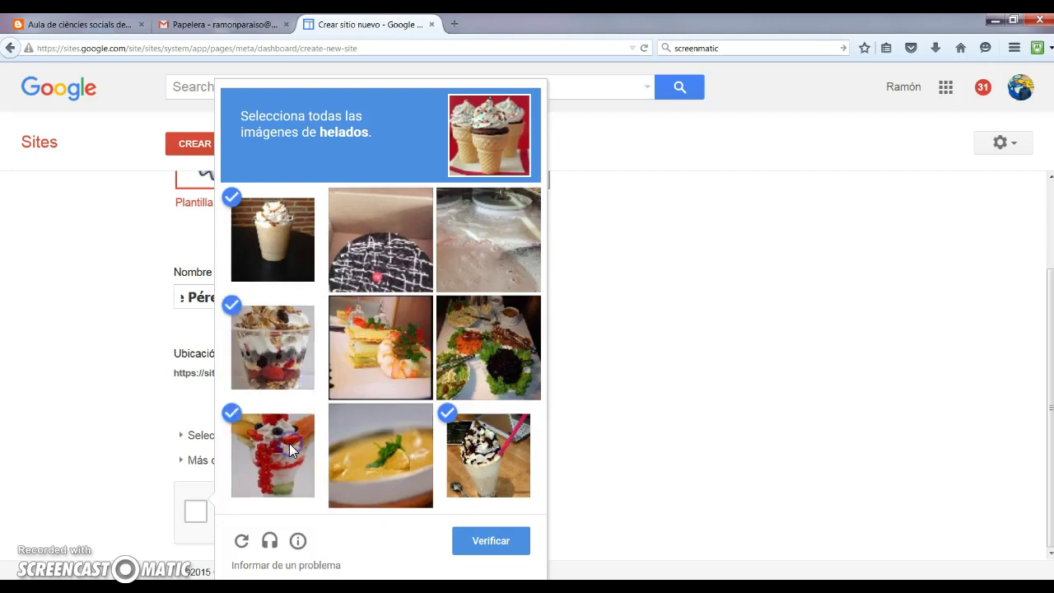
click(471, 540)
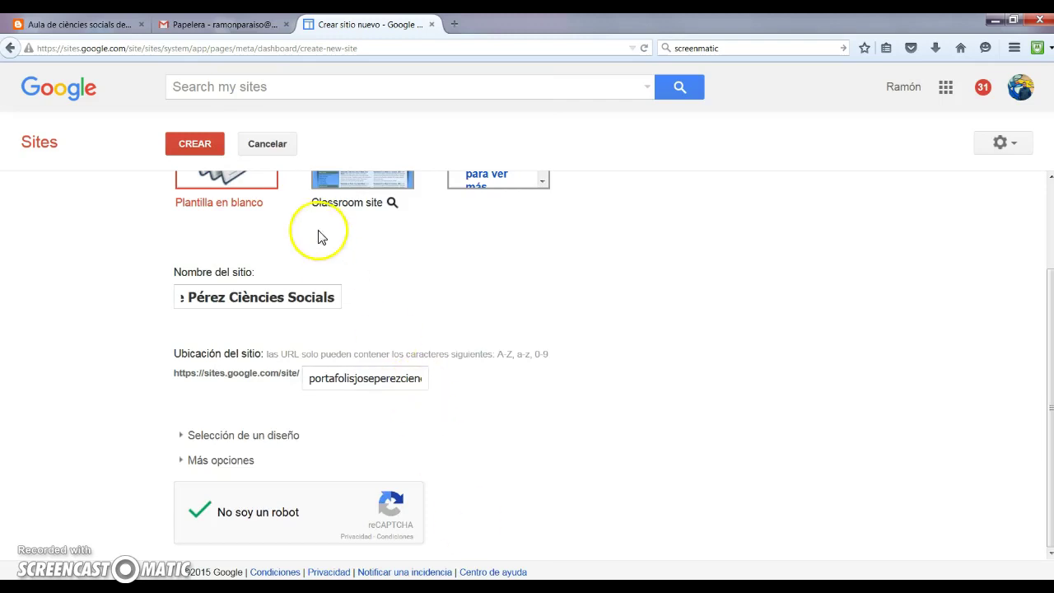
Attempt site creation, then shorten the too-long site address.
click(196, 146)
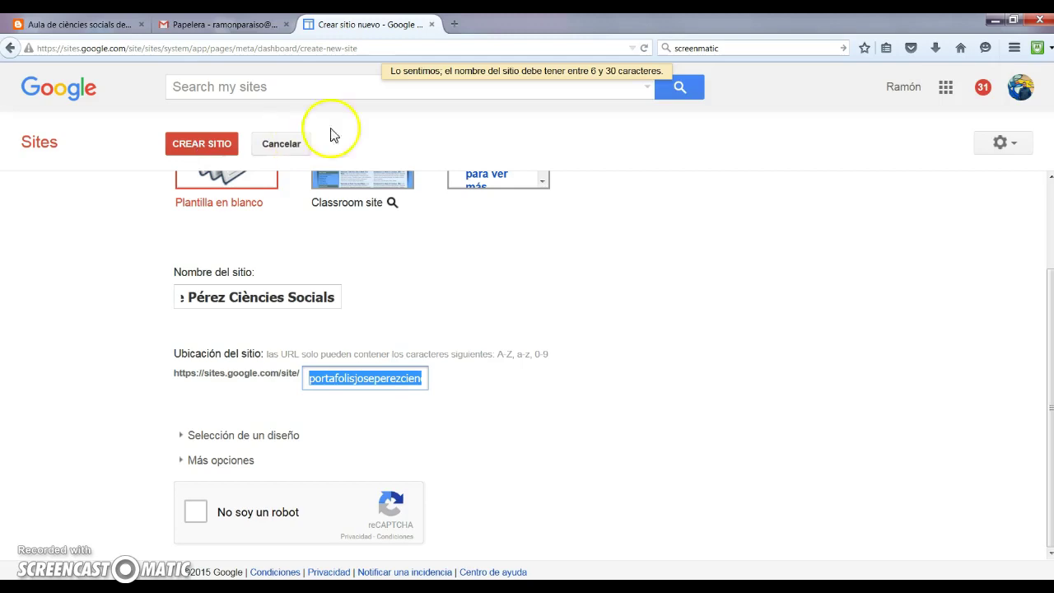
click(375, 380)
key(BackSpace)
key(BackSpace)
key(BackSpace)
key(BackSpace)
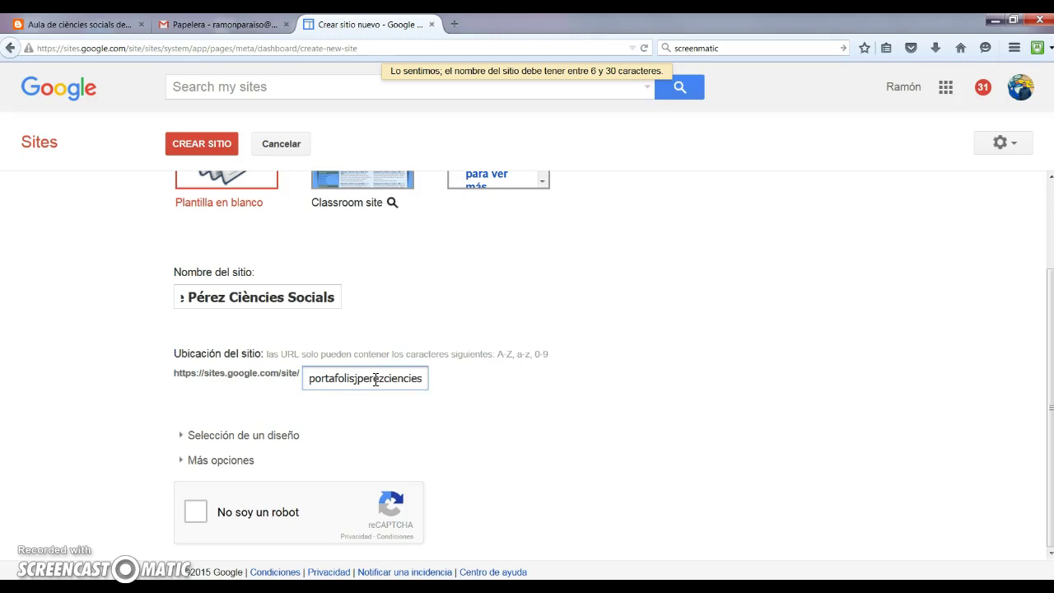
key(BackSpace)
key(BackSpace)
key(BackSpace)
key(BackSpace)
Redo the reCAPTCHA by selecting the salad images.
click(197, 512)
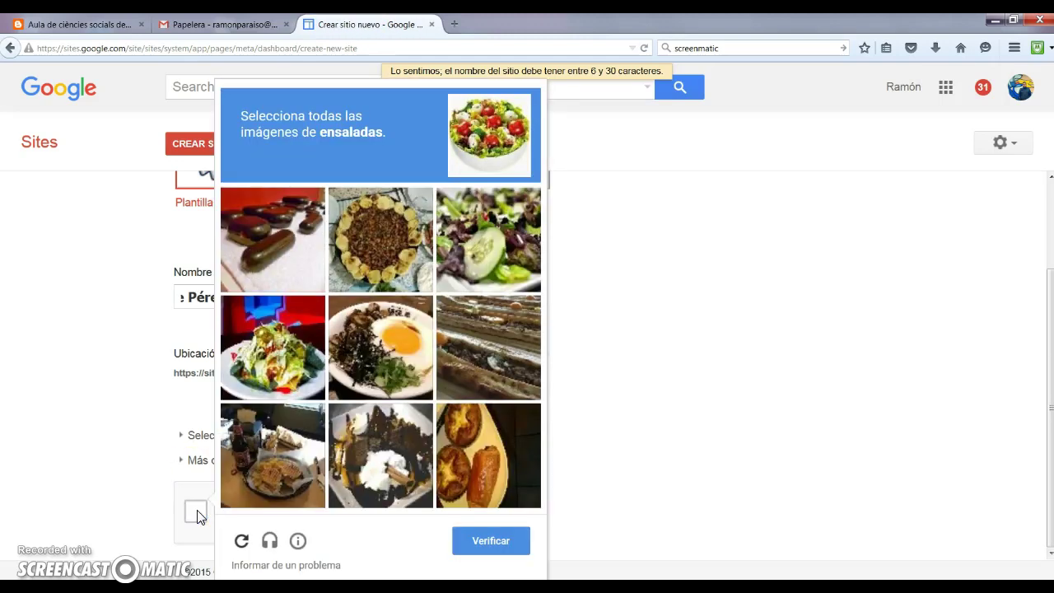
click(486, 220)
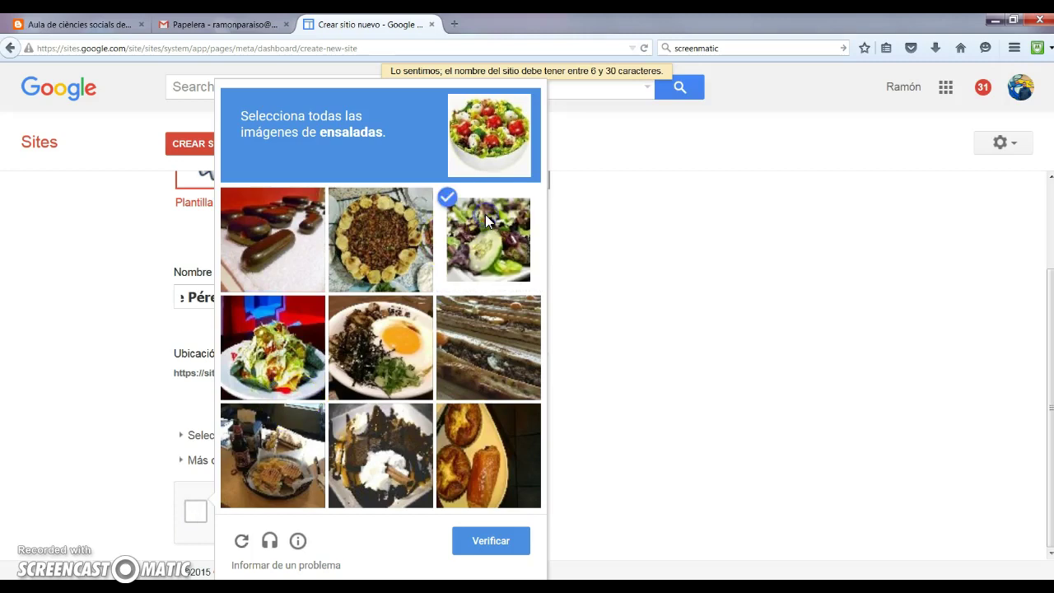
click(261, 342)
click(467, 544)
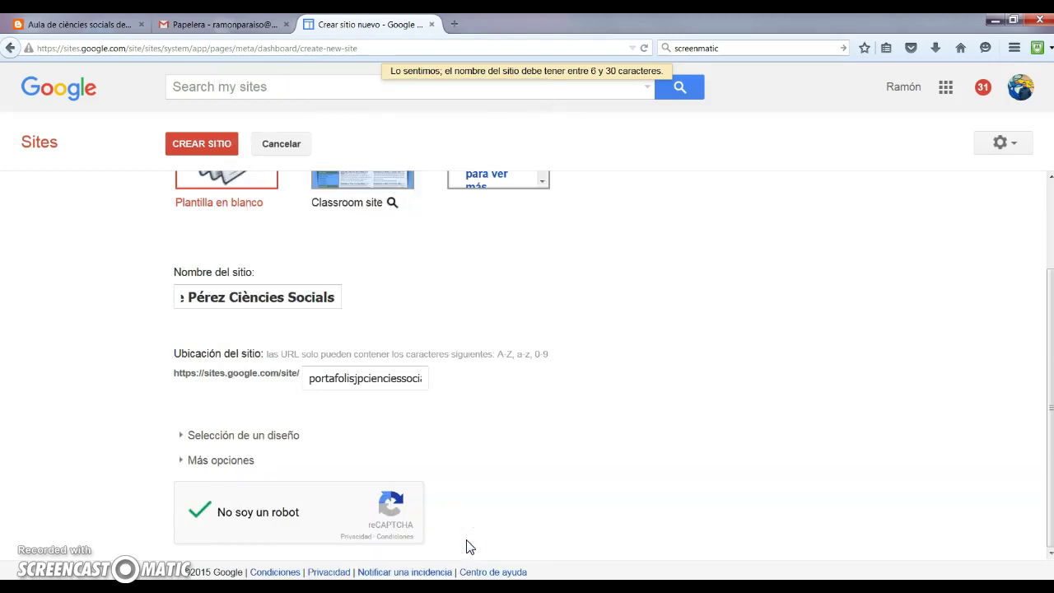
Create the site with the shortened address and open Página principal in the editor.
click(209, 145)
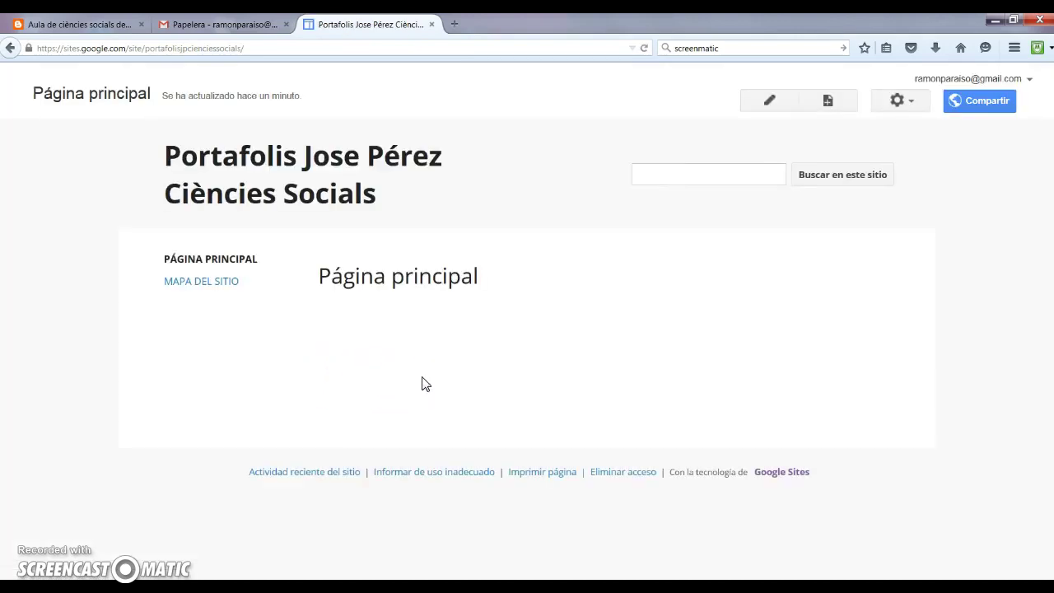
click(415, 279)
click(364, 275)
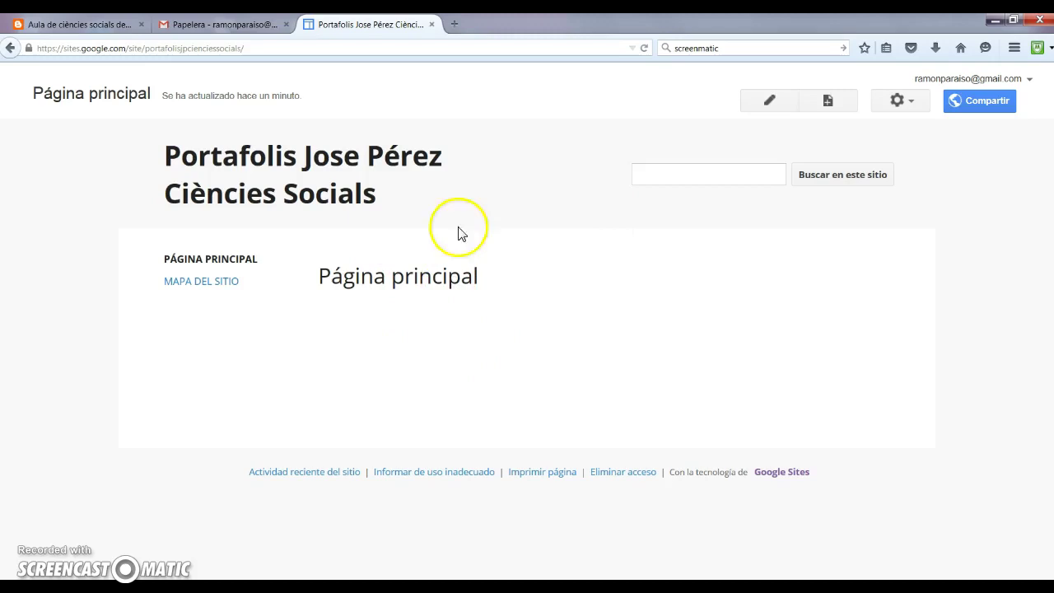
click(764, 101)
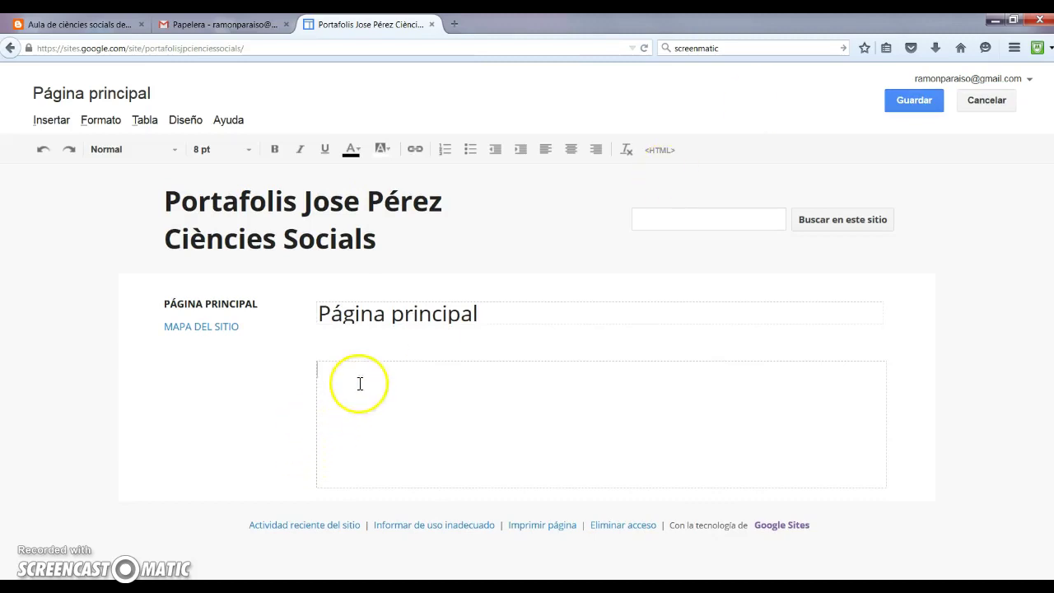
Save a Catalan intro on the home page: 'Aquest és el portafolis de <owner> corresponent a l'àmbit de les ciències social'.
click(352, 380)
text(Aquest és el portafolis de)
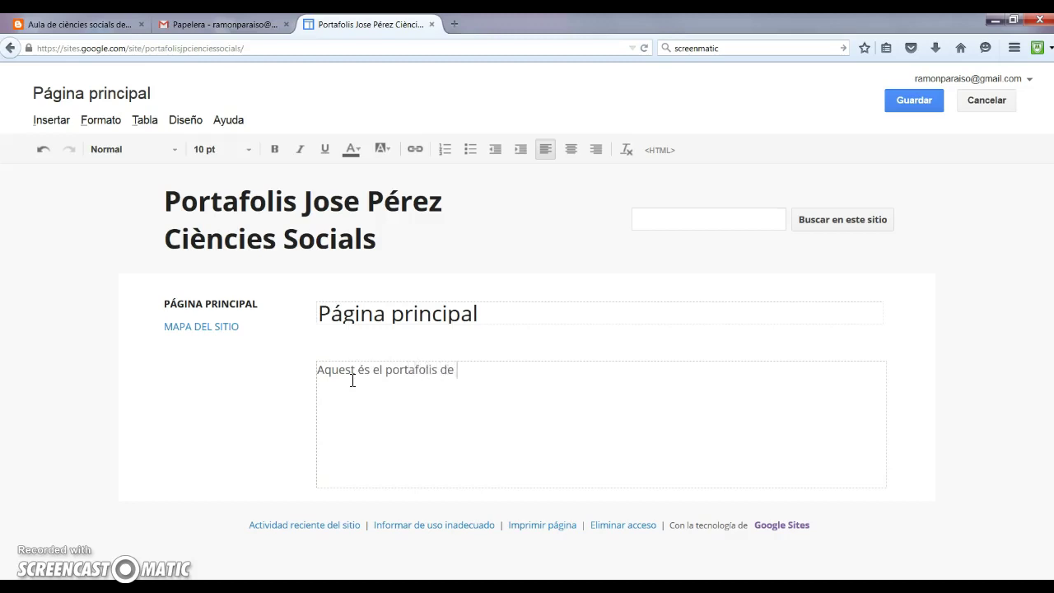
text( José Pérez corresponent a)
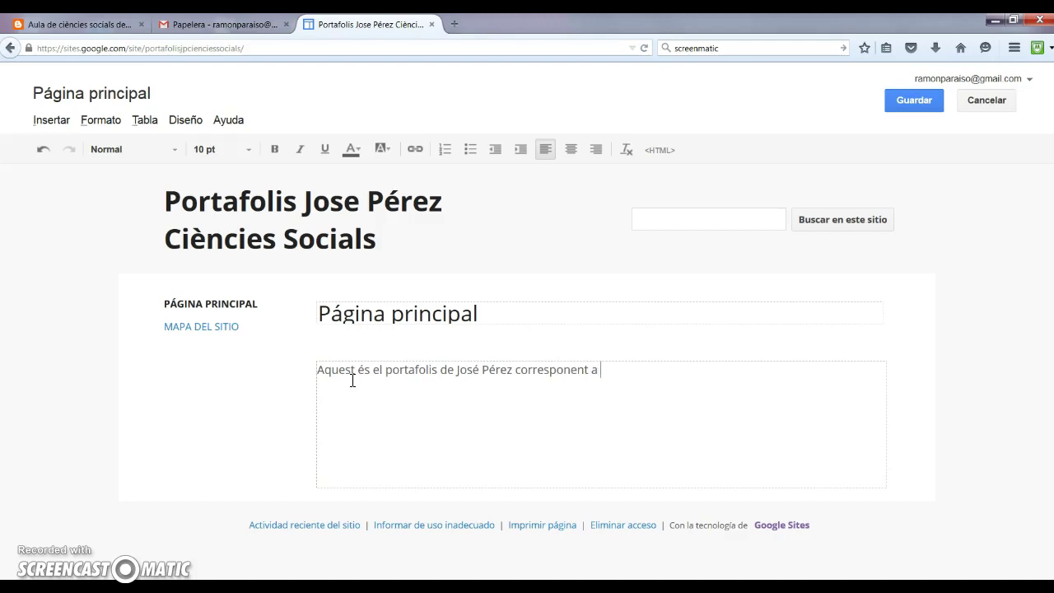
text(l'àmbit de les ciències socials.)
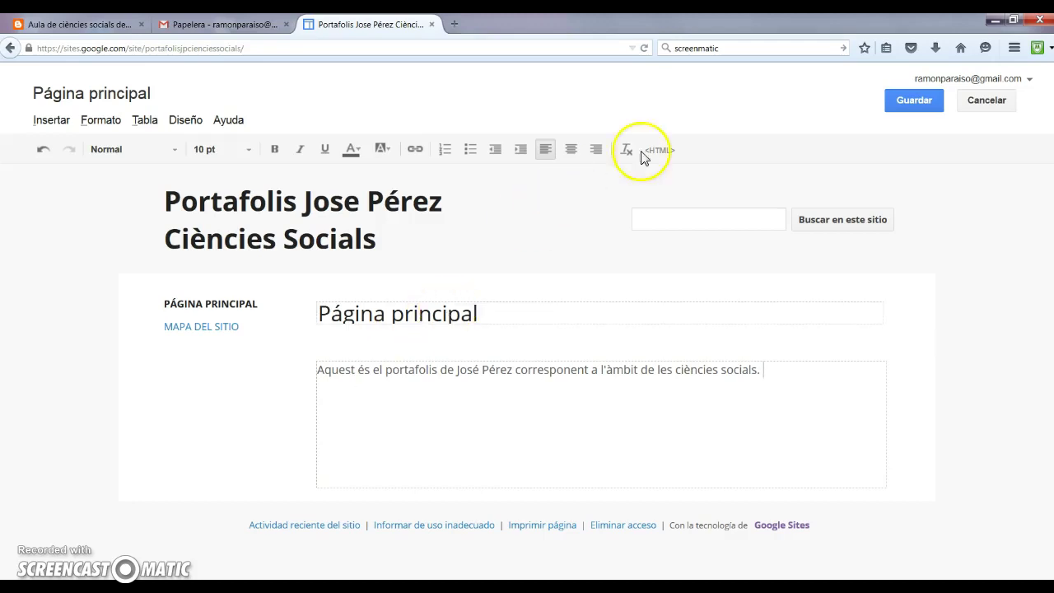
click(920, 101)
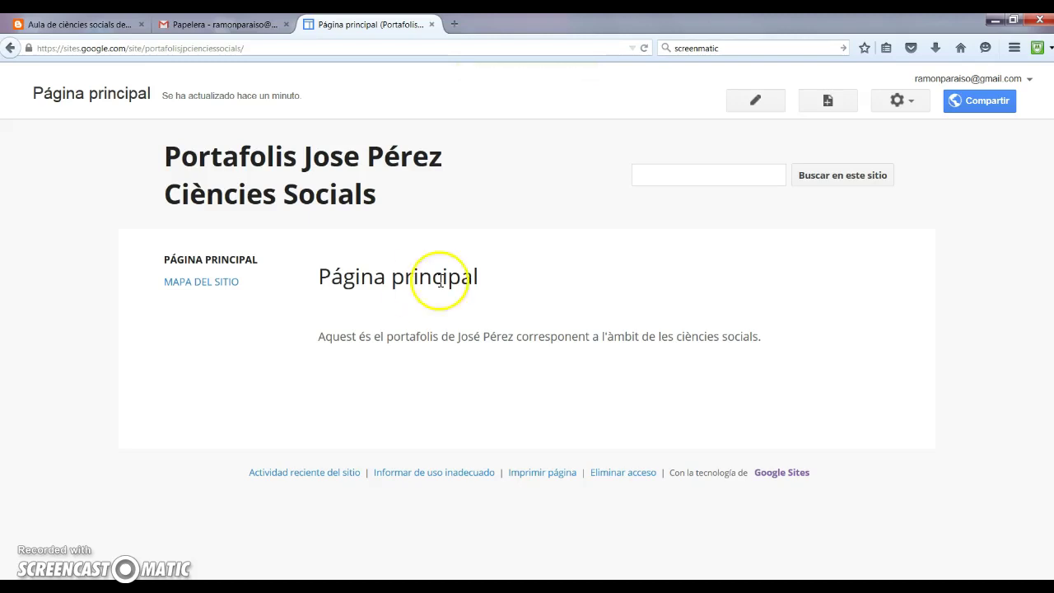
Create a top-level 'Art i artistes' page using the Archivador file-cabinet template.
click(843, 100)
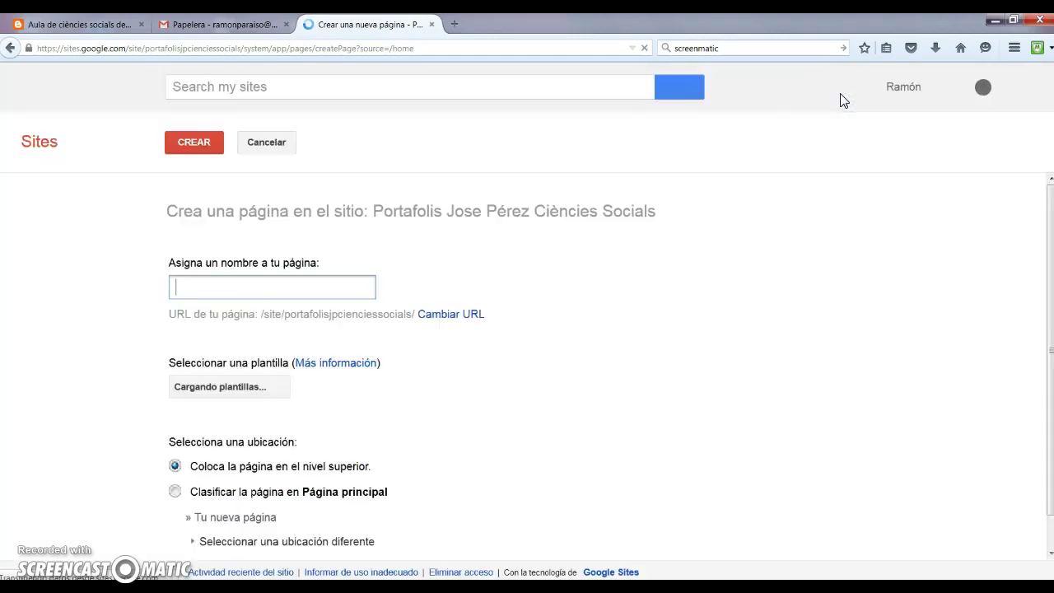
click(297, 280)
click(281, 285)
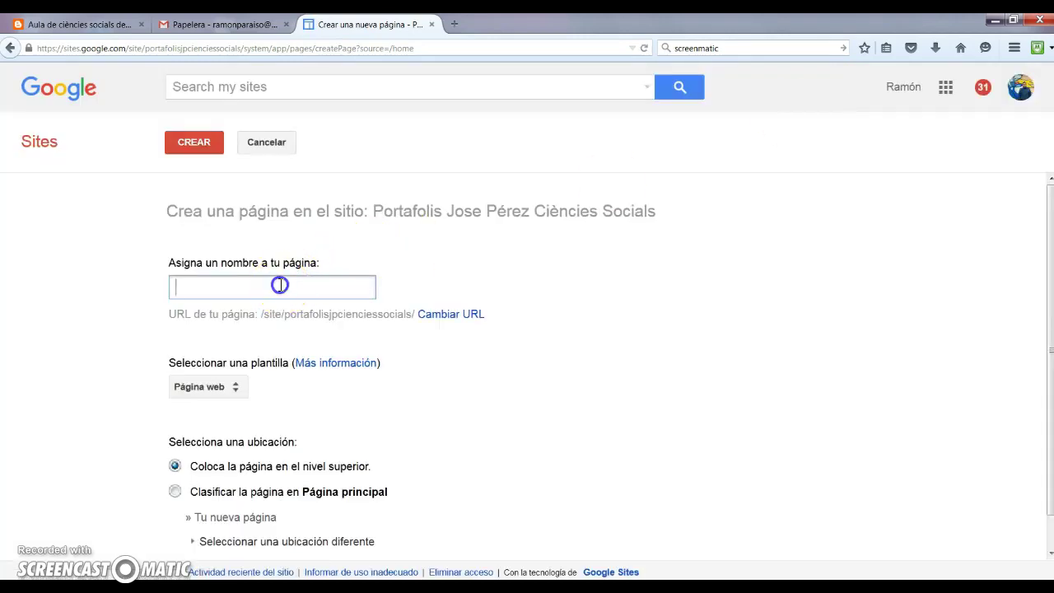
text(A)
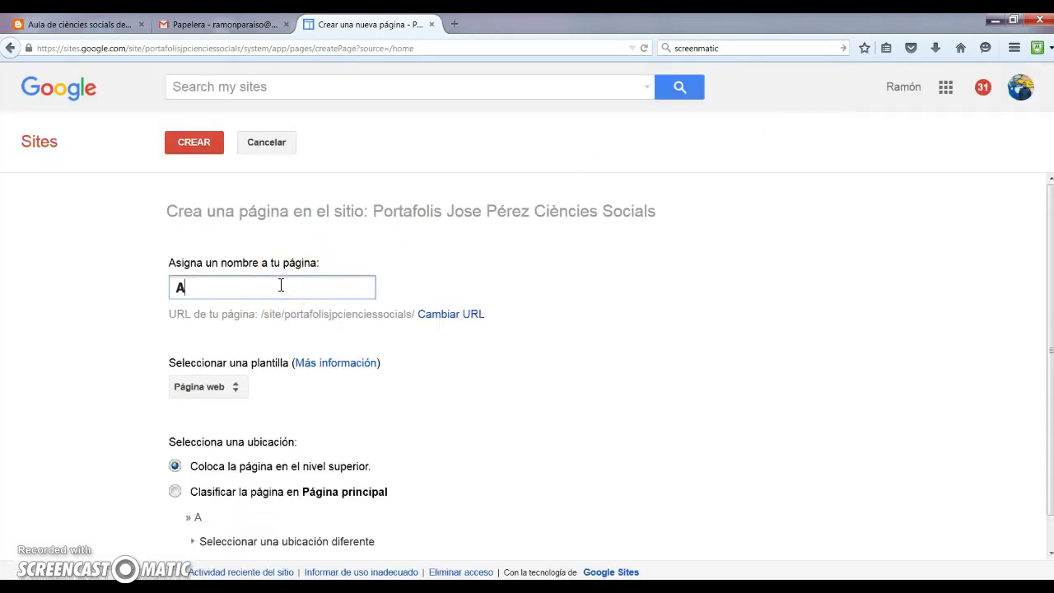
text(rt i artistes)
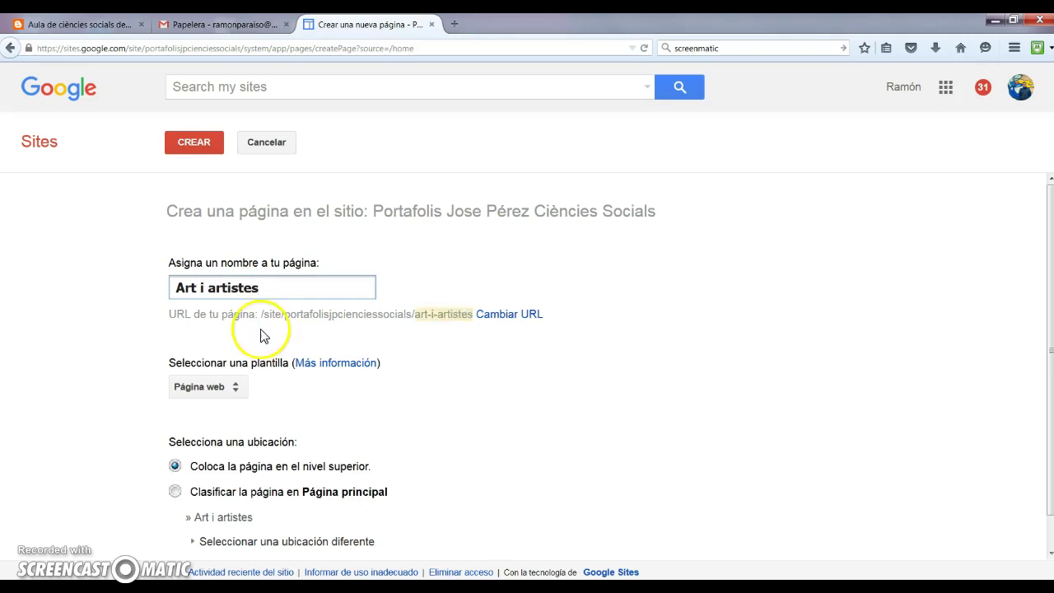
click(239, 390)
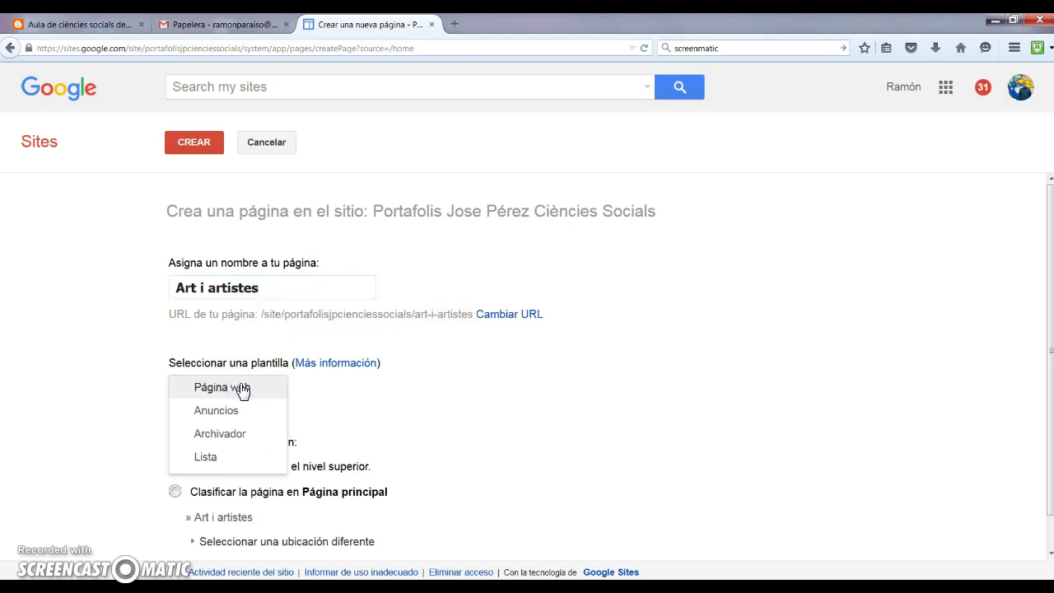
click(238, 434)
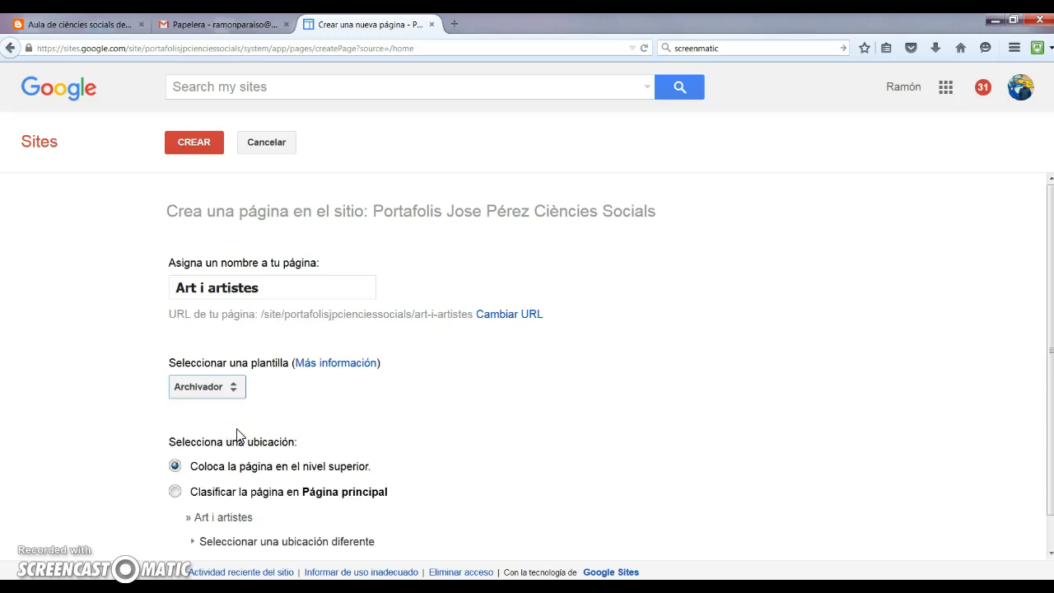
click(185, 142)
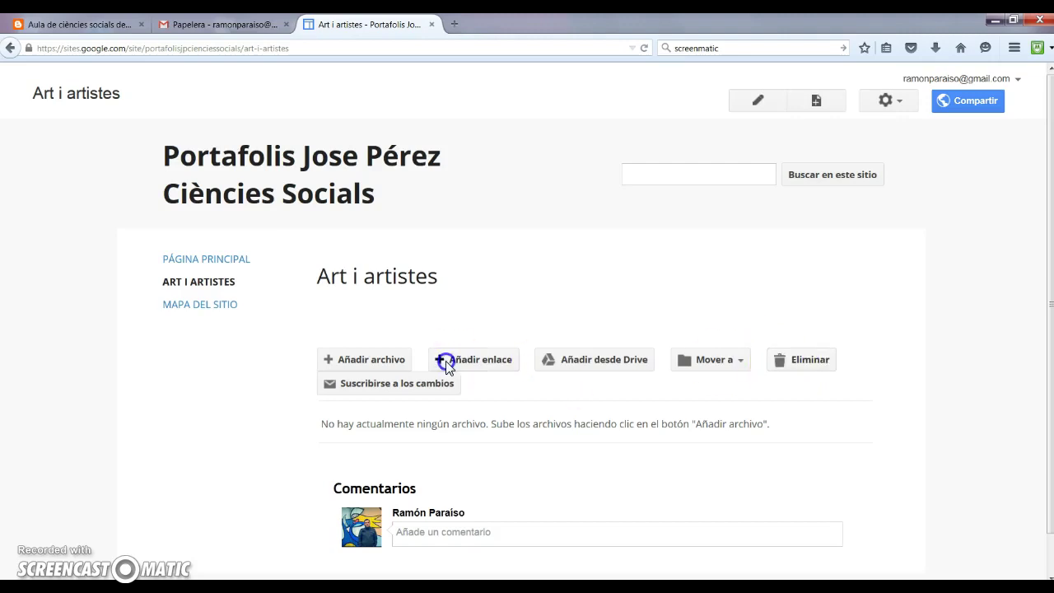
Create a 'Ciències Socials II' page using the Archivador file-cabinet template.
click(345, 363)
click(816, 100)
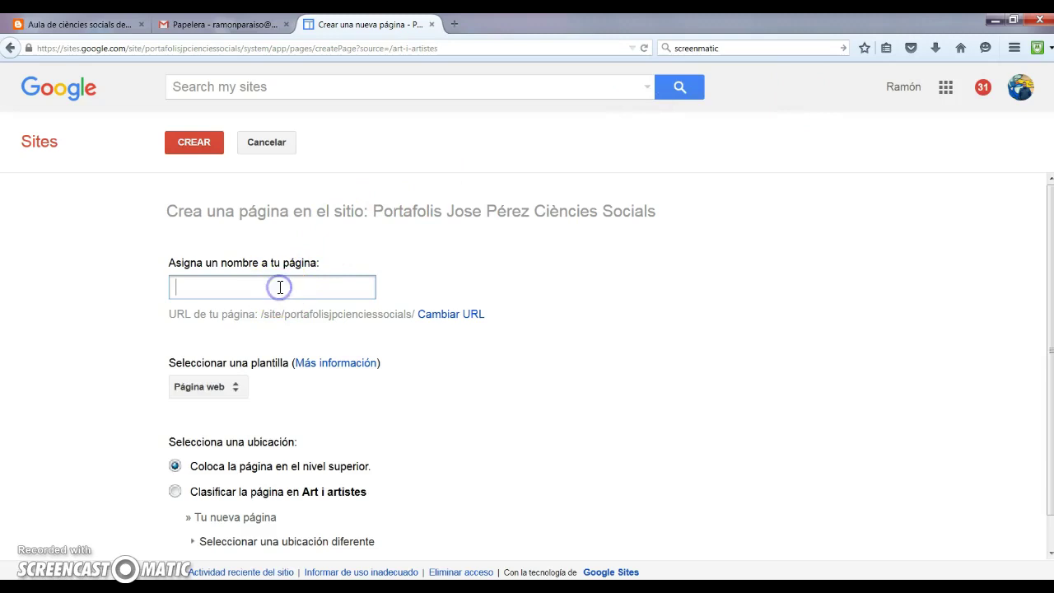
text(Ciències Socials II)
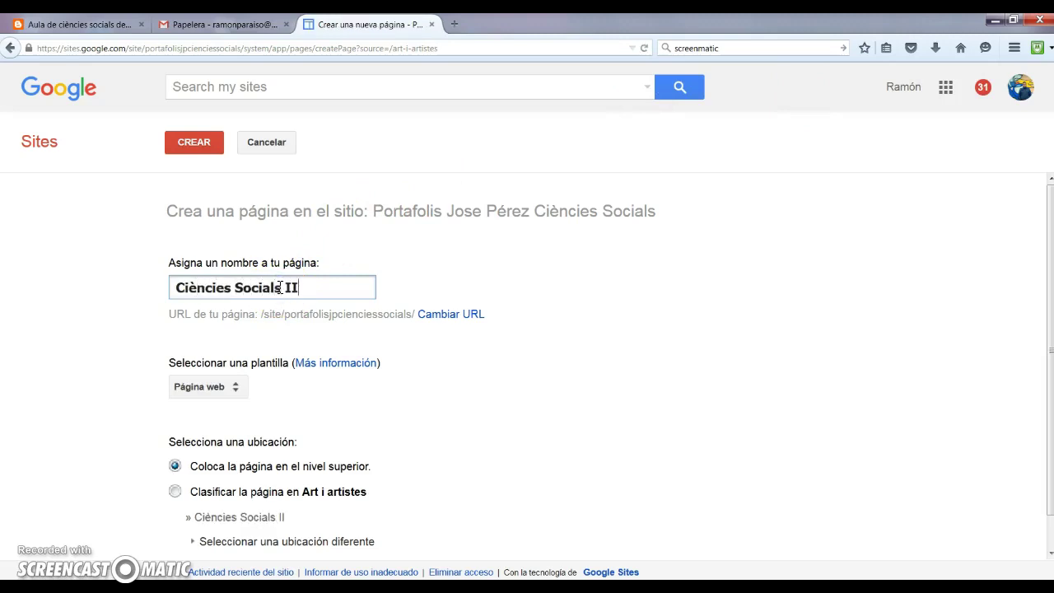
click(236, 390)
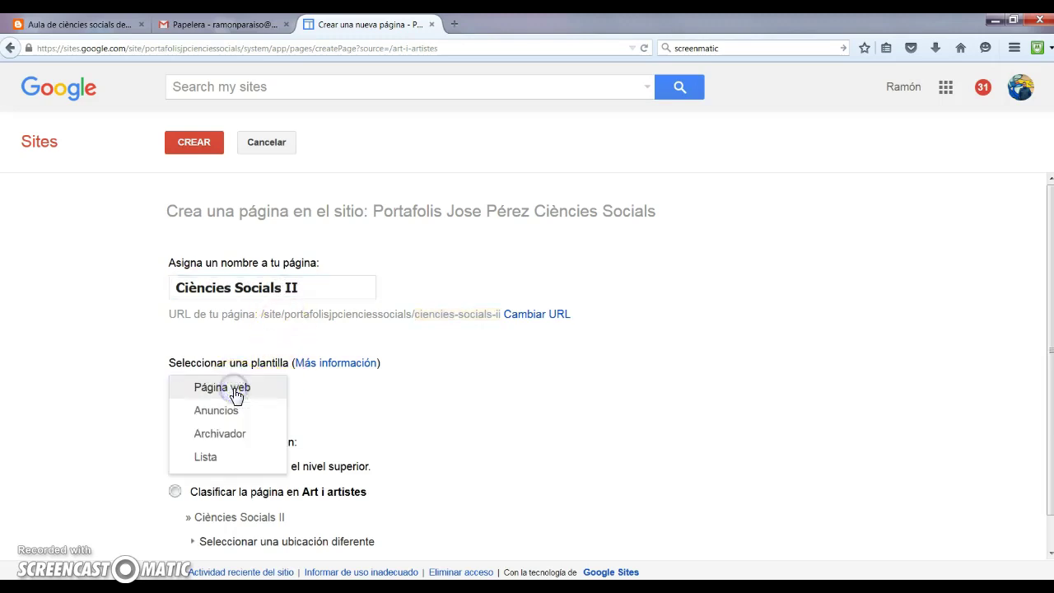
click(236, 440)
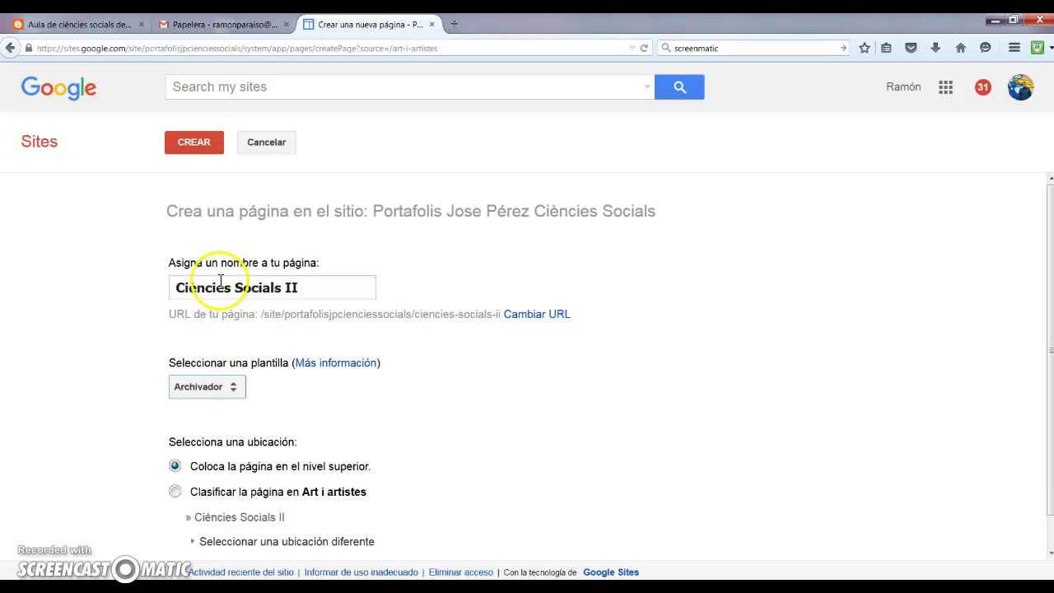
click(196, 152)
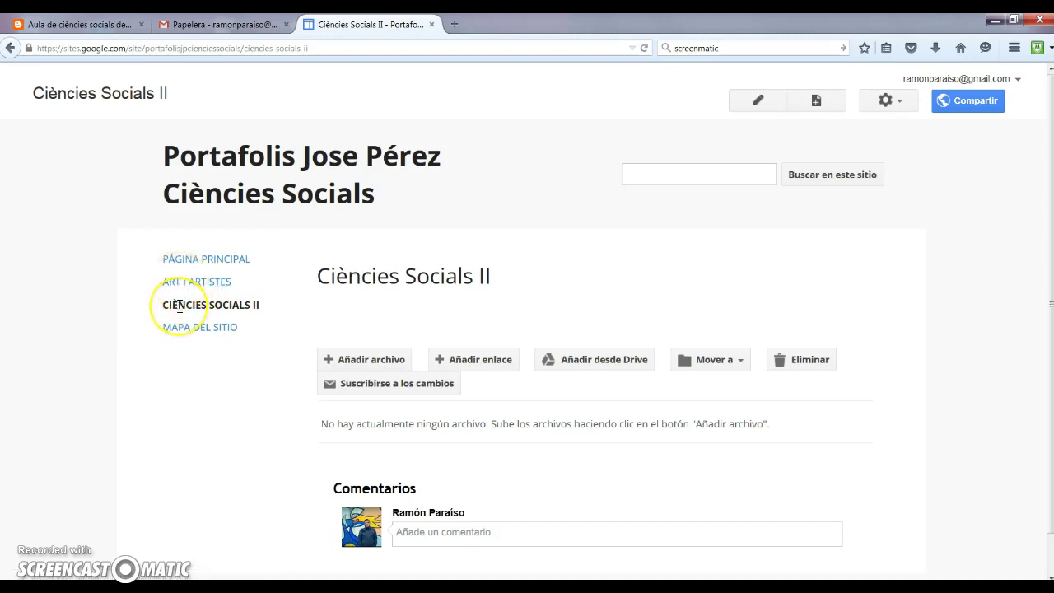
Go back to Página principal and copy the site's URL from the address bar.
click(233, 304)
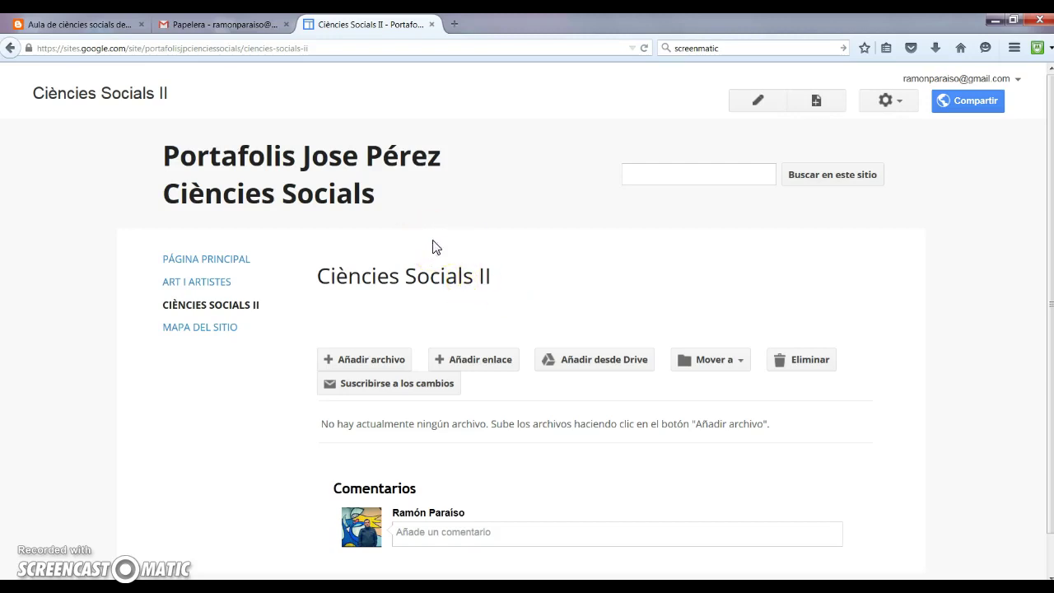
click(319, 178)
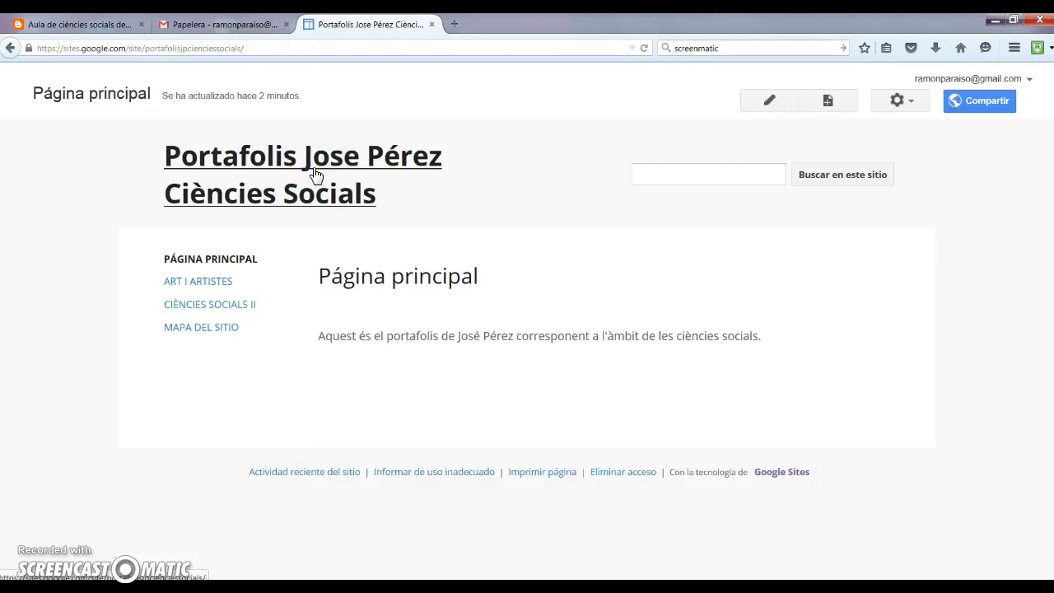
click(225, 45)
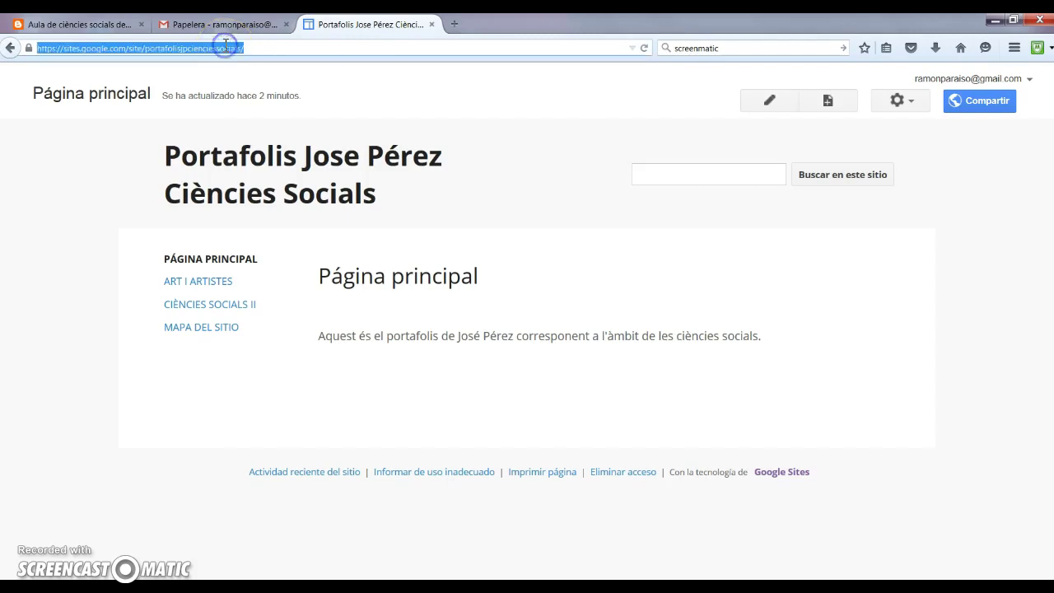
right_click(226, 45)
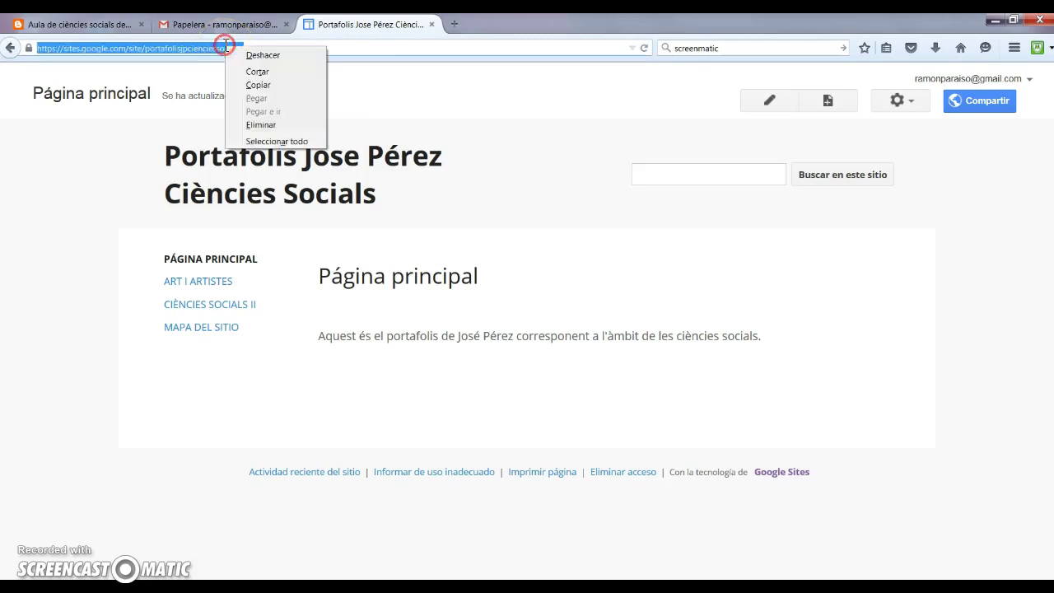
click(251, 86)
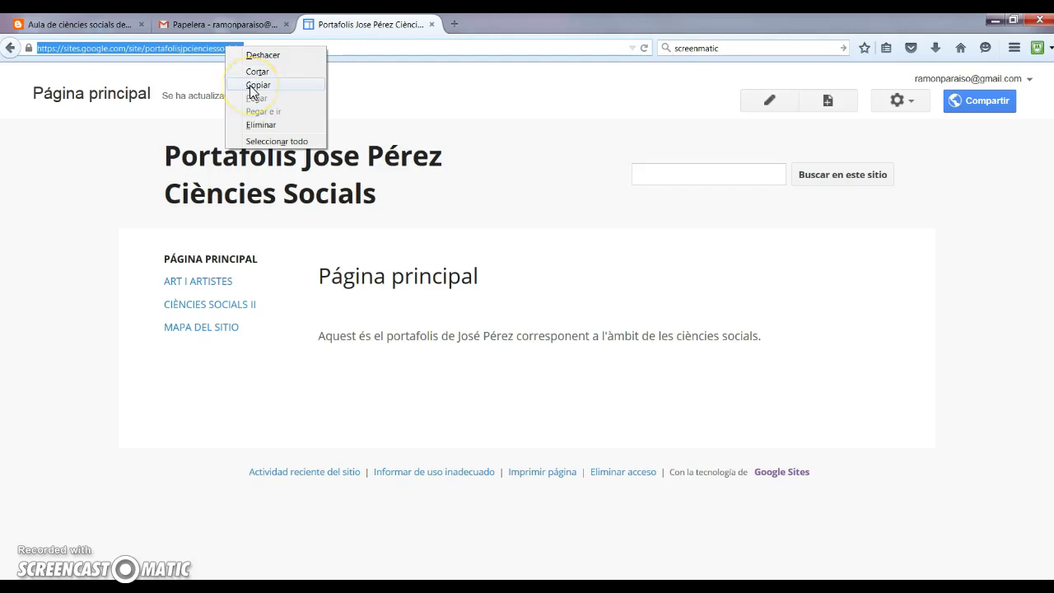